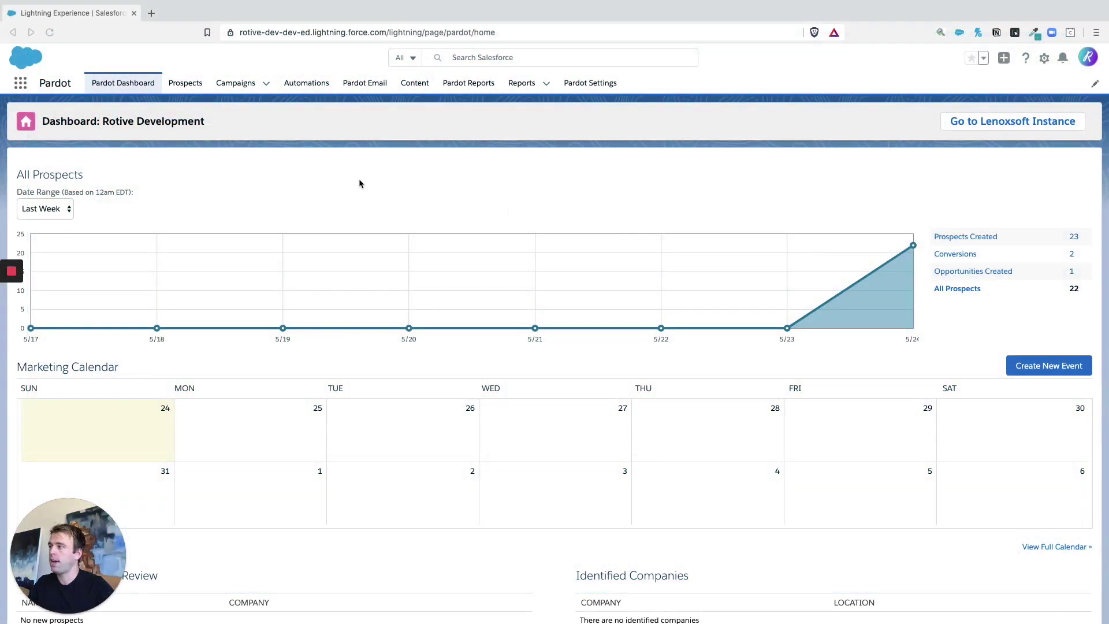
# Step: Open Pardot Settings to show the Rotive Development account information
pyautogui.click(590, 85)
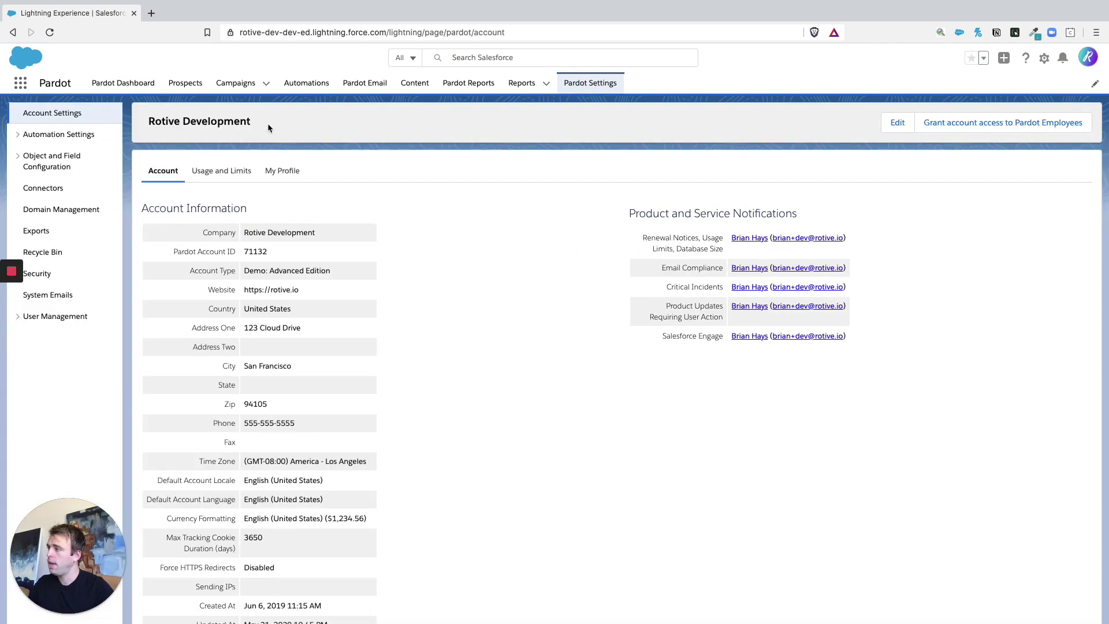
# Step: Expand the Object and Field Configuration section in the settings sidebar
pyautogui.click(19, 163)
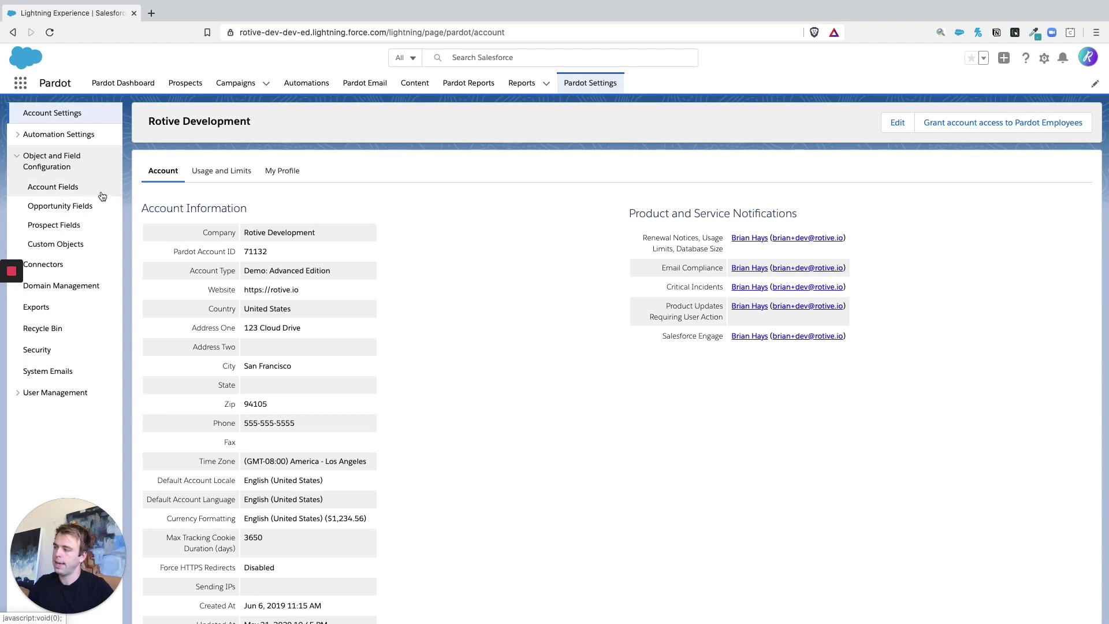
# Step: Go to Prospect Fields, listing the Lead Status custom field and 30 default fields
pyautogui.click(89, 229)
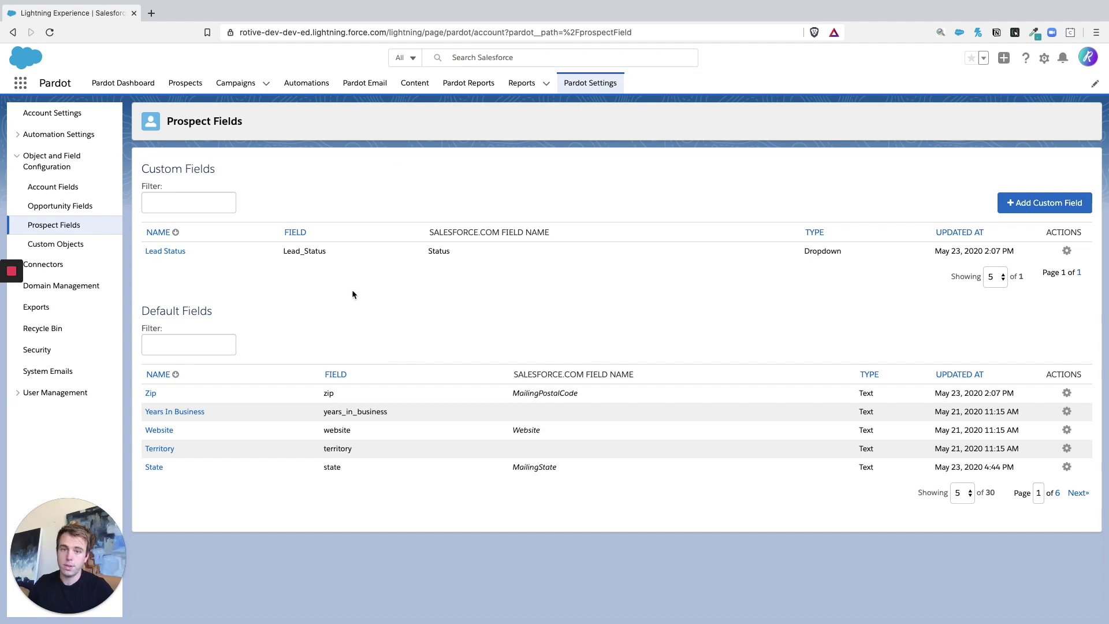
# Step: Add a custom field named 'Custom Field', letting its ID auto-fill as Custom_Field
pyautogui.click(1061, 205)
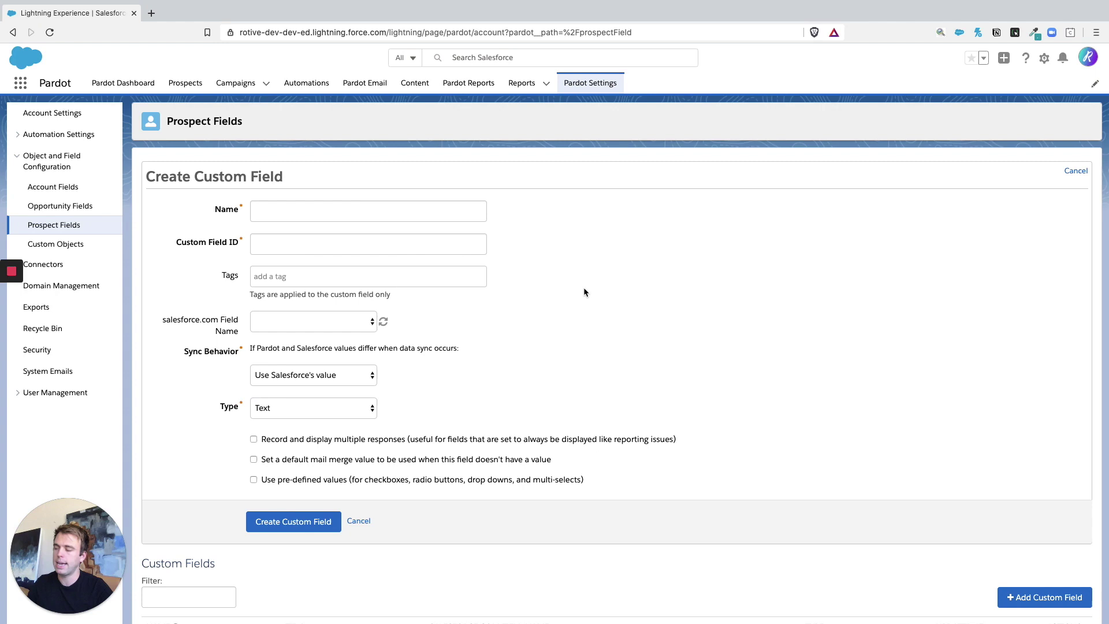
pyautogui.click(327, 211)
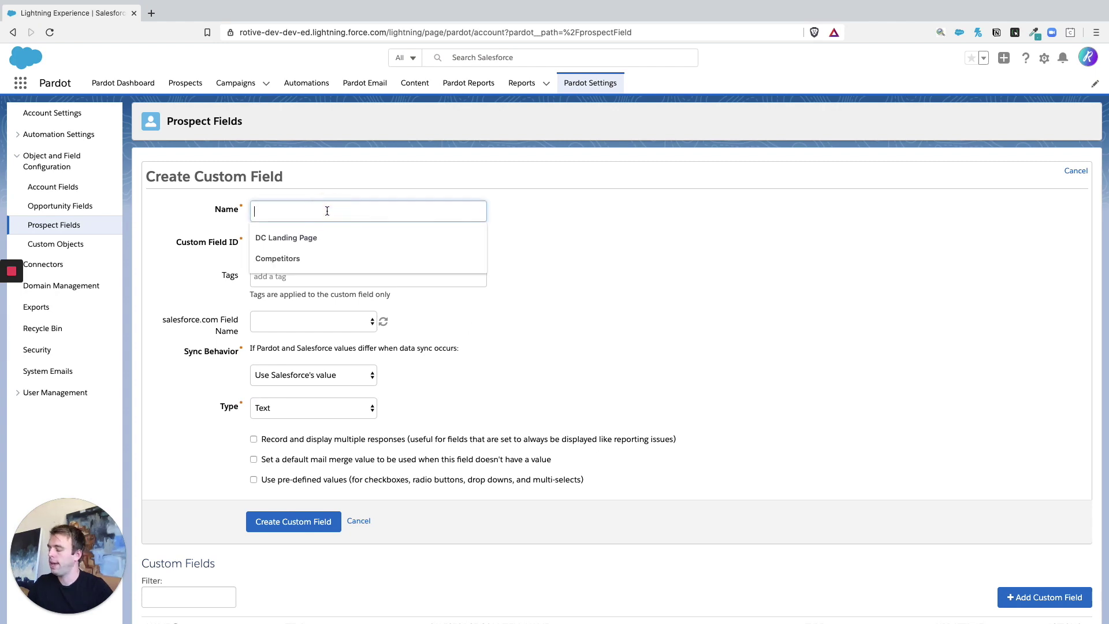
pyautogui.write('Custom Field')
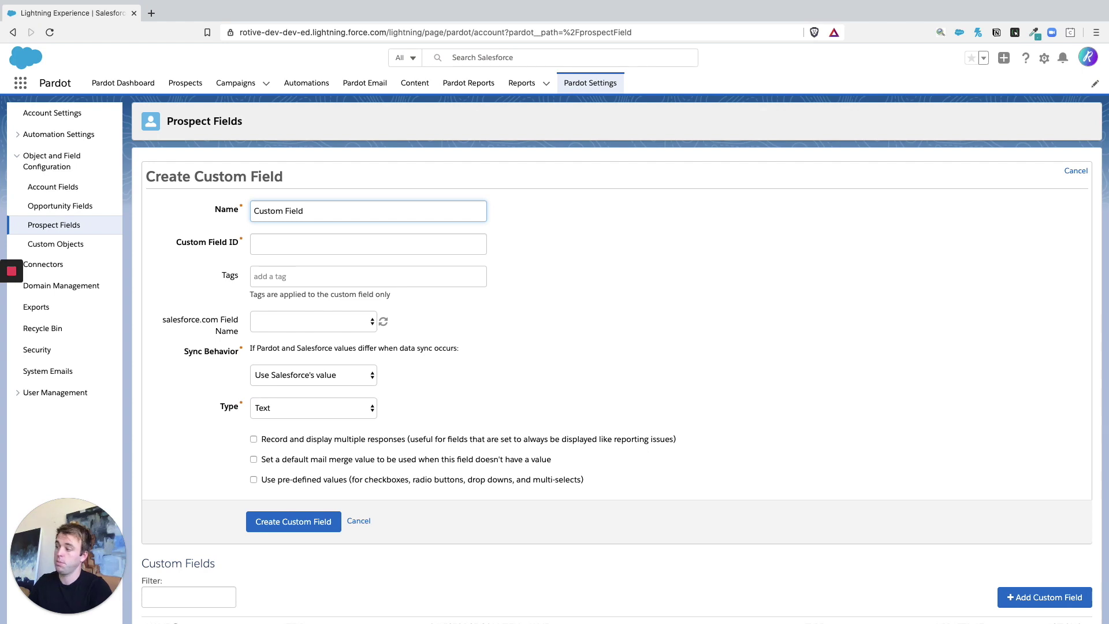
pyautogui.press('Tab')
pyautogui.press('Tab')
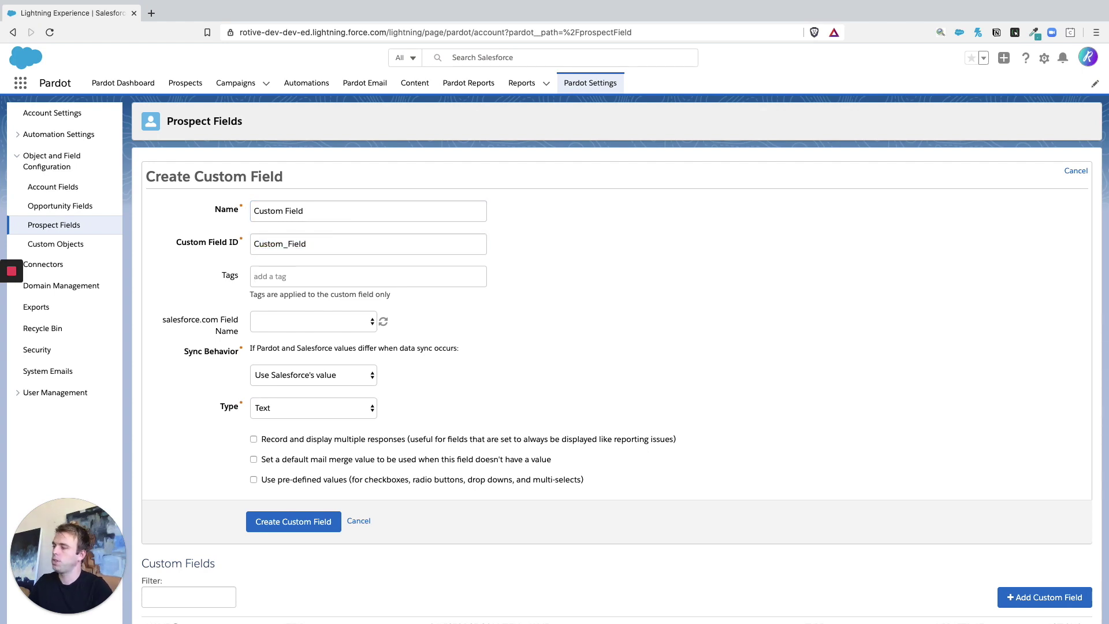
pyautogui.tripleClick(222, 249)
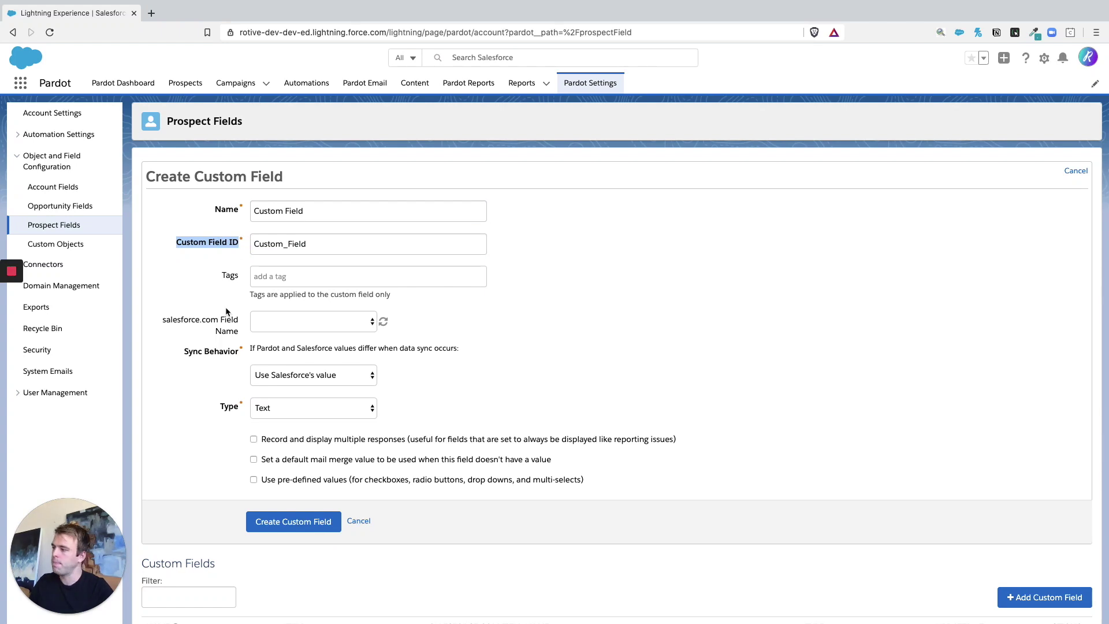
pyautogui.scroll(-1, 226, 309)
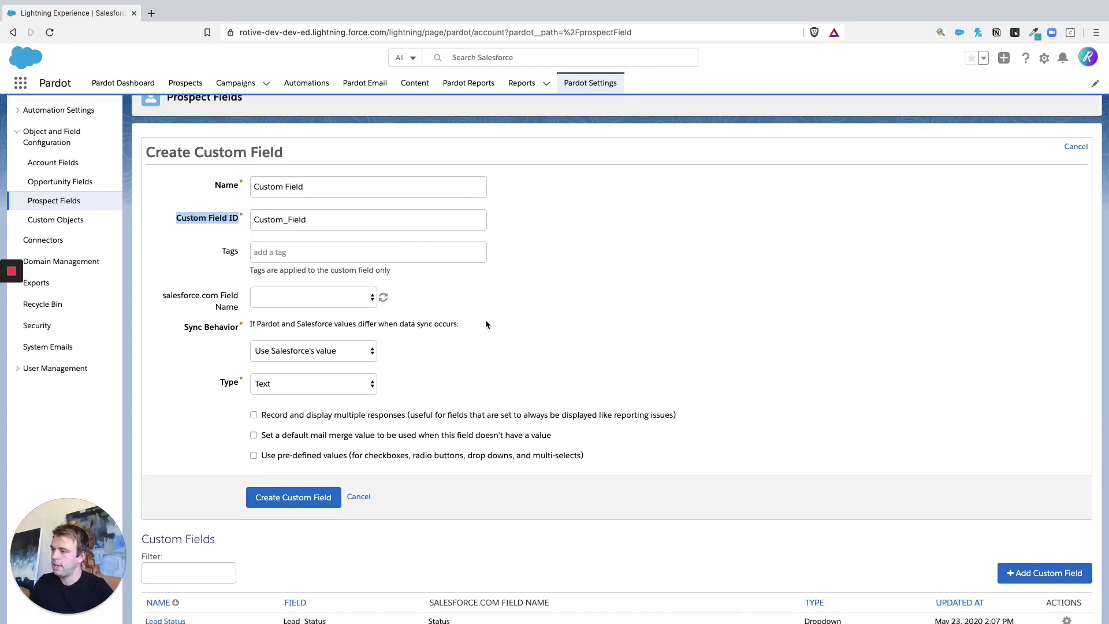
pyautogui.scroll(-3, 489, 335)
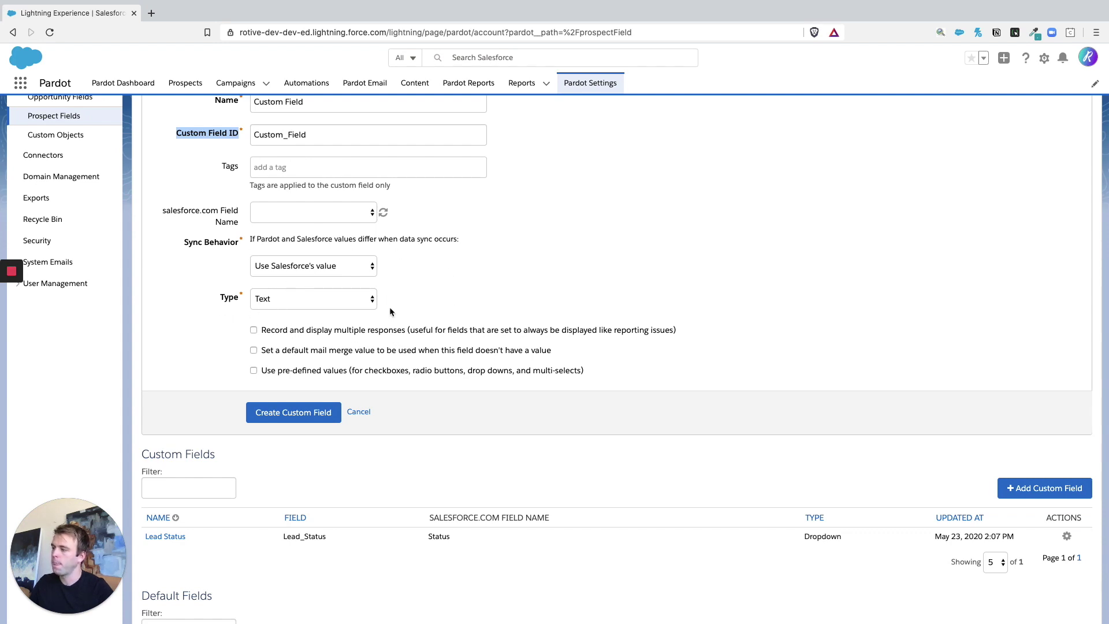
pyautogui.moveTo(156, 208); pyautogui.dragTo(272, 213)
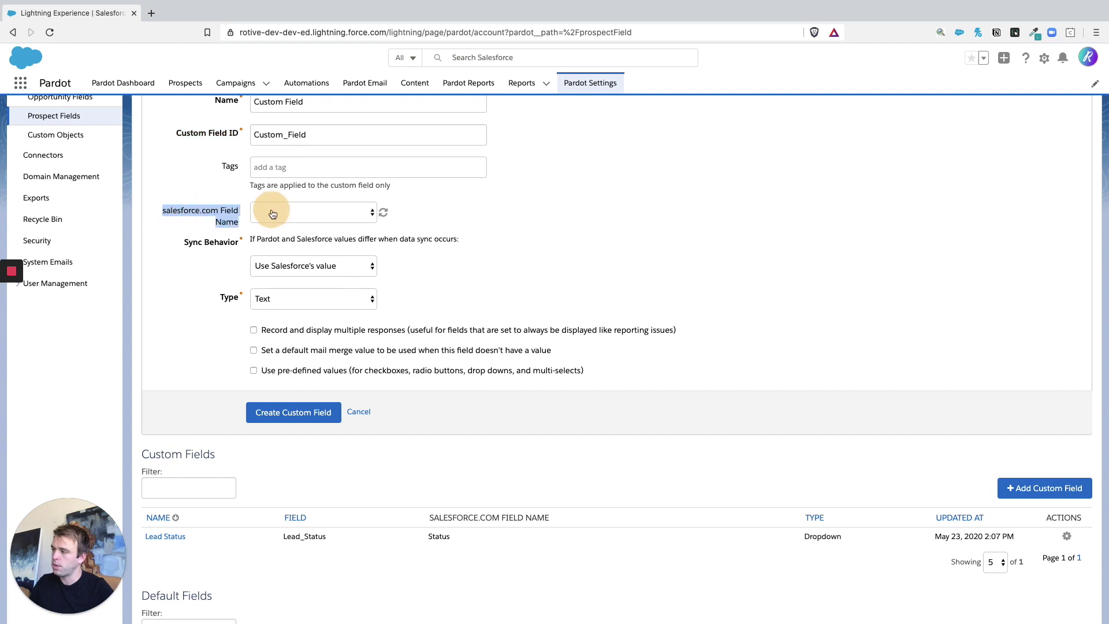
pyautogui.moveTo(174, 244); pyautogui.dragTo(243, 246)
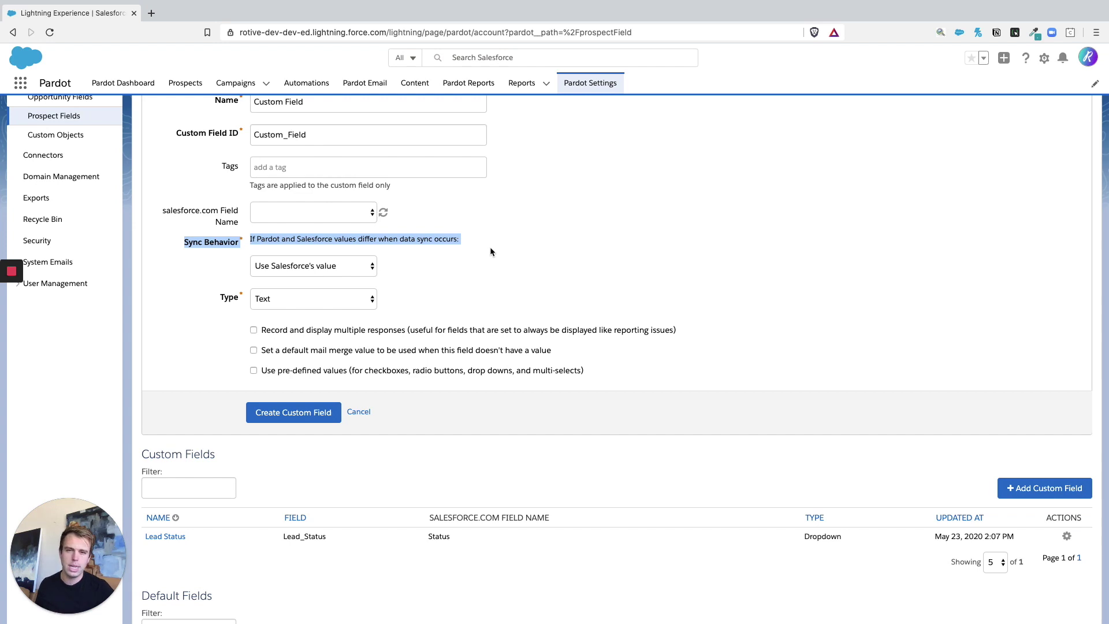
pyautogui.scroll(2, 490, 252)
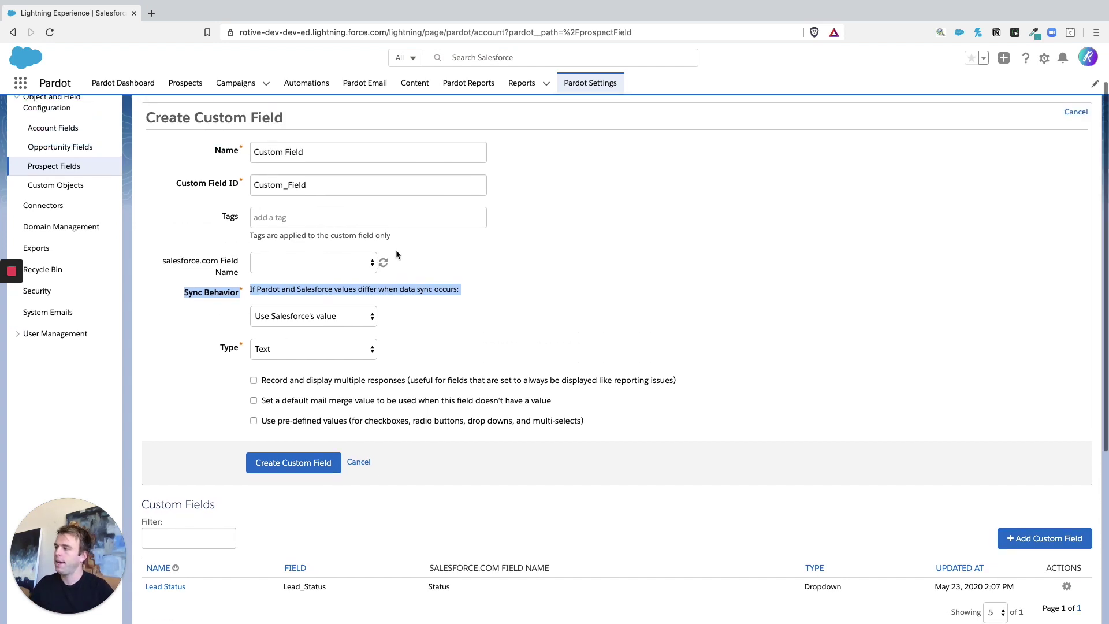
pyautogui.scroll(-2, 414, 331)
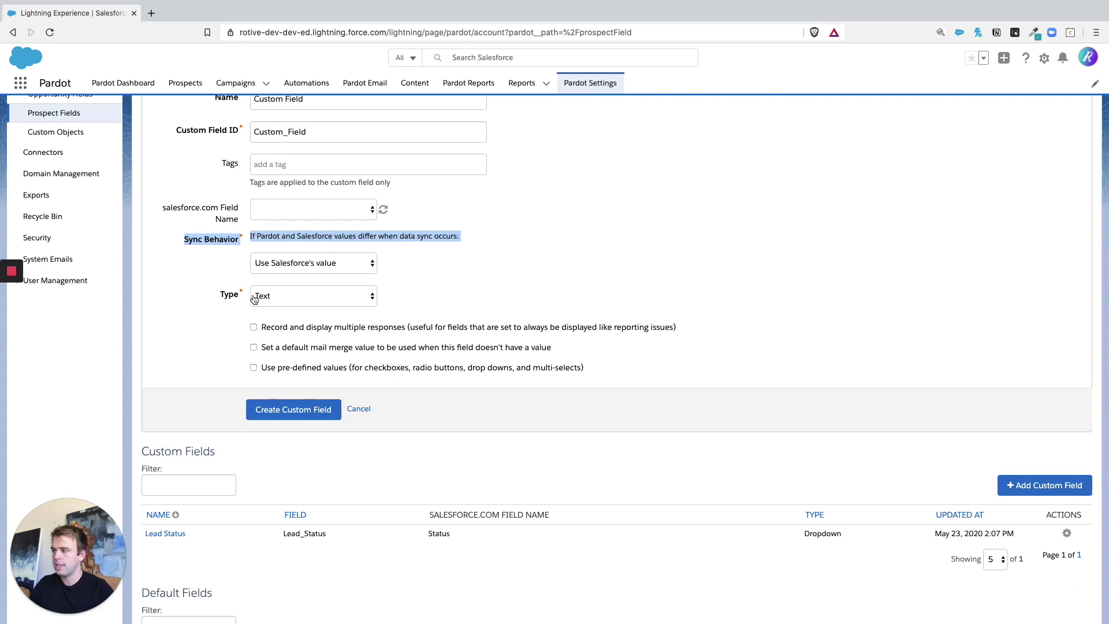
# Step: Keep the field type as Text and set sync behavior to Use Pardot's value
pyautogui.click(300, 300)
pyautogui.click(301, 297)
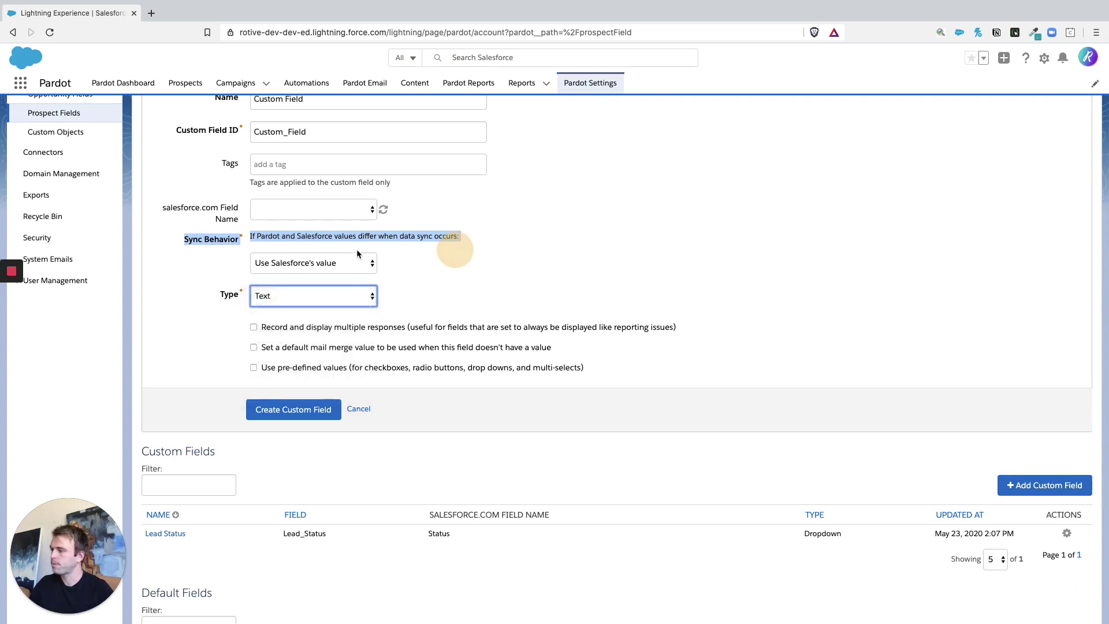
pyautogui.click(321, 268)
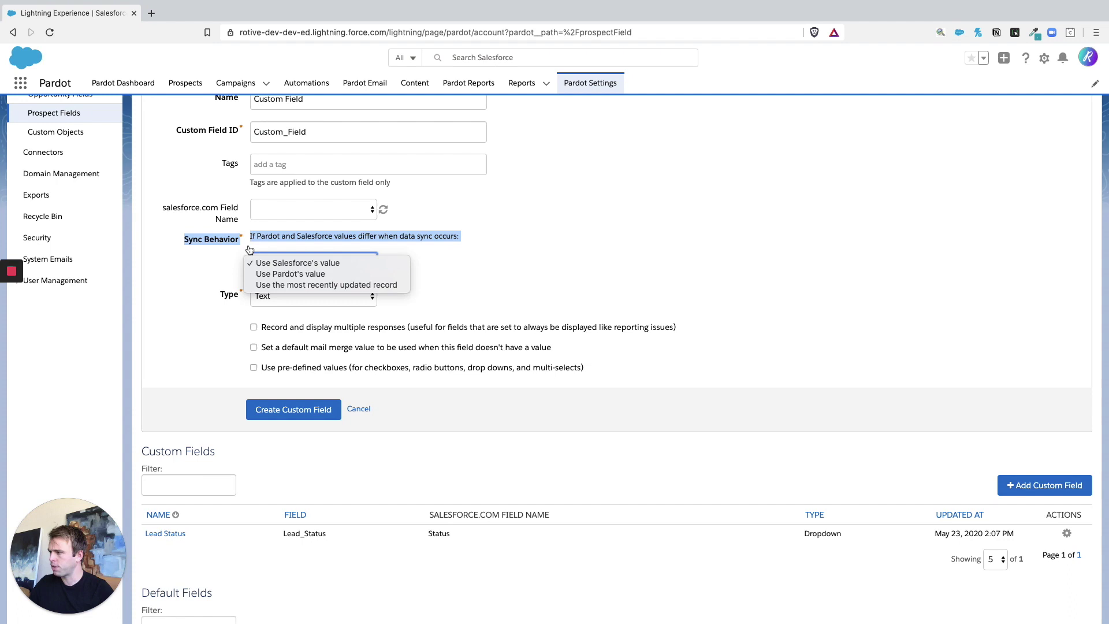
pyautogui.click(335, 275)
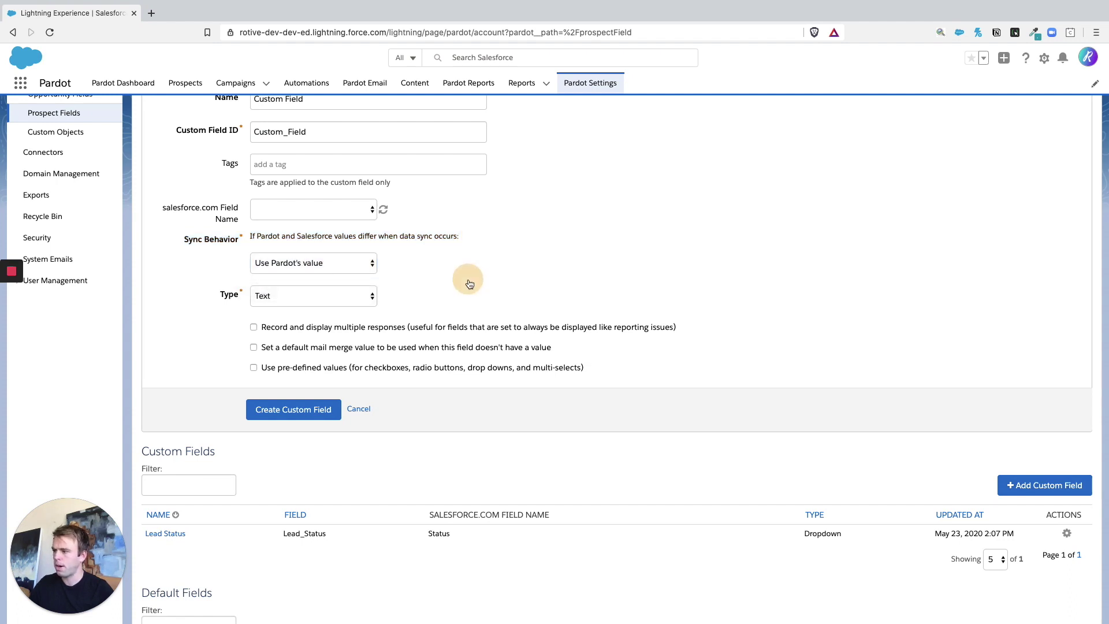
pyautogui.scroll(1, 469, 284)
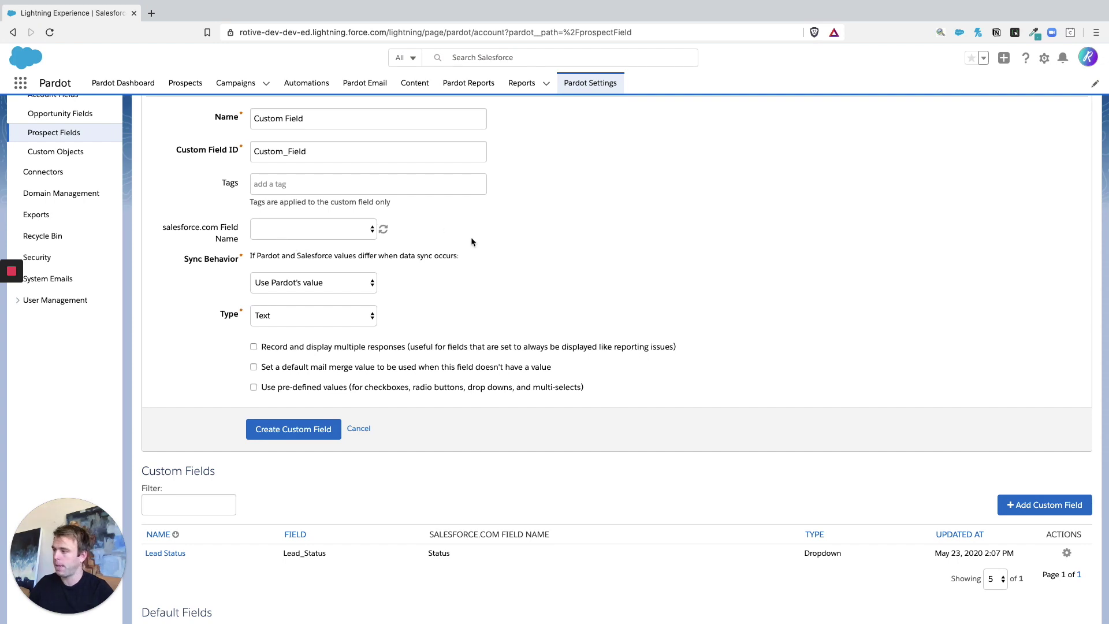
pyautogui.scroll(-2, 470, 237)
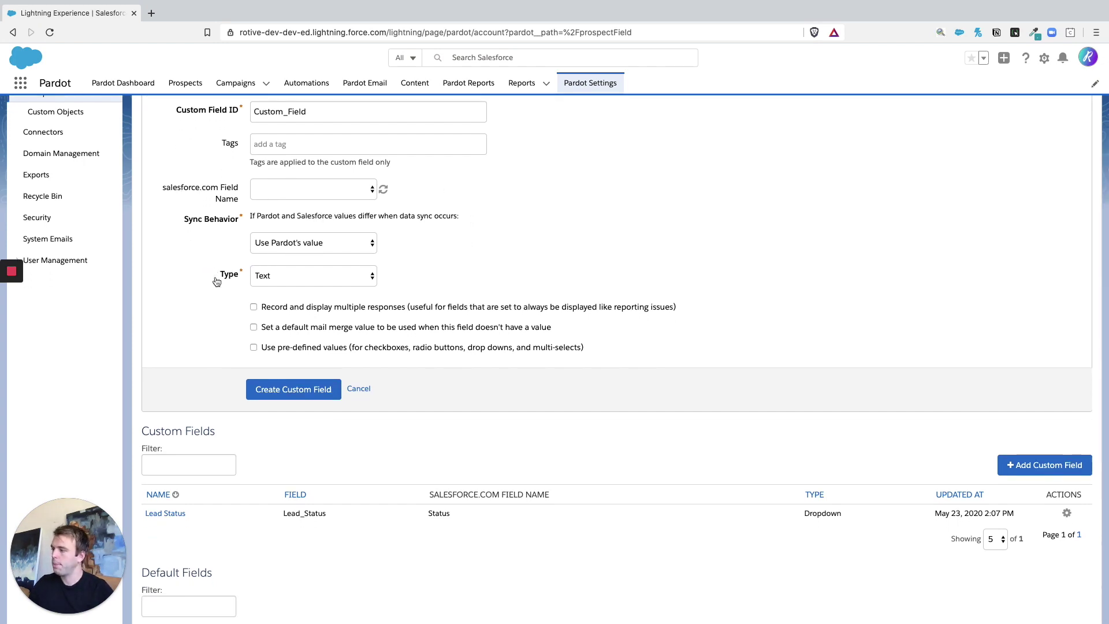
pyautogui.moveTo(218, 276); pyautogui.dragTo(257, 278)
pyautogui.click(363, 282)
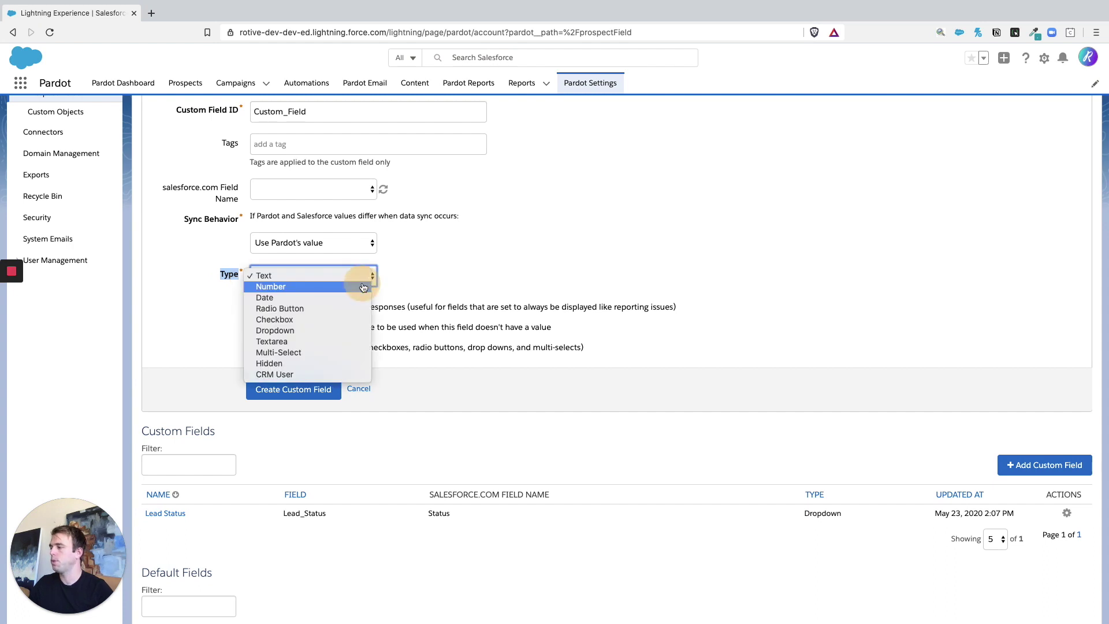
pyautogui.click(329, 332)
pyautogui.scroll(-3, 418, 347)
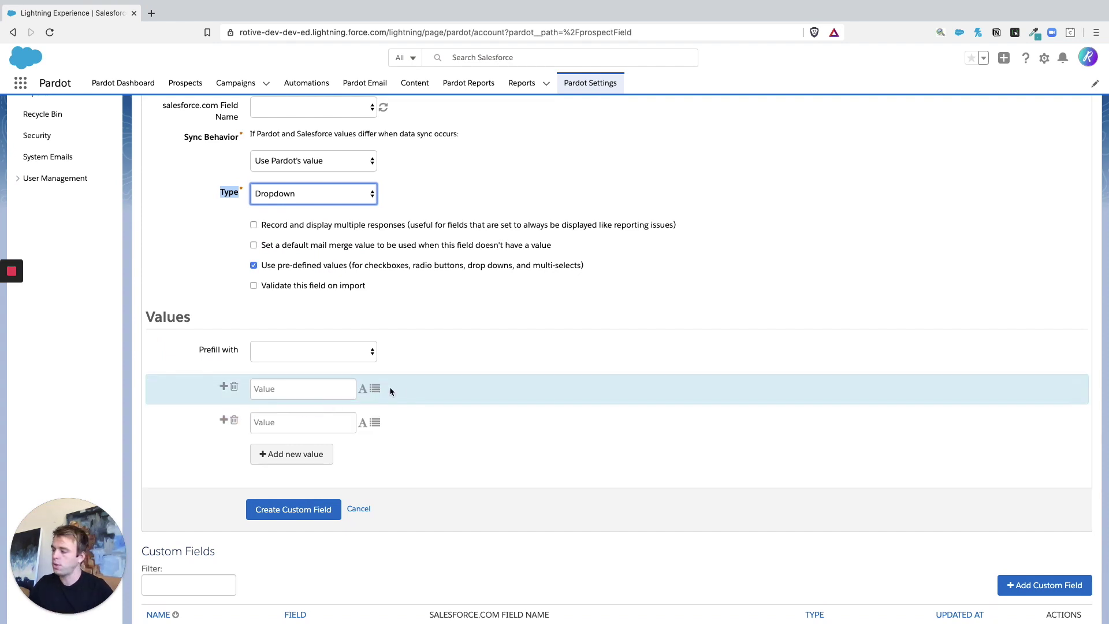
pyautogui.scroll(4, 393, 387)
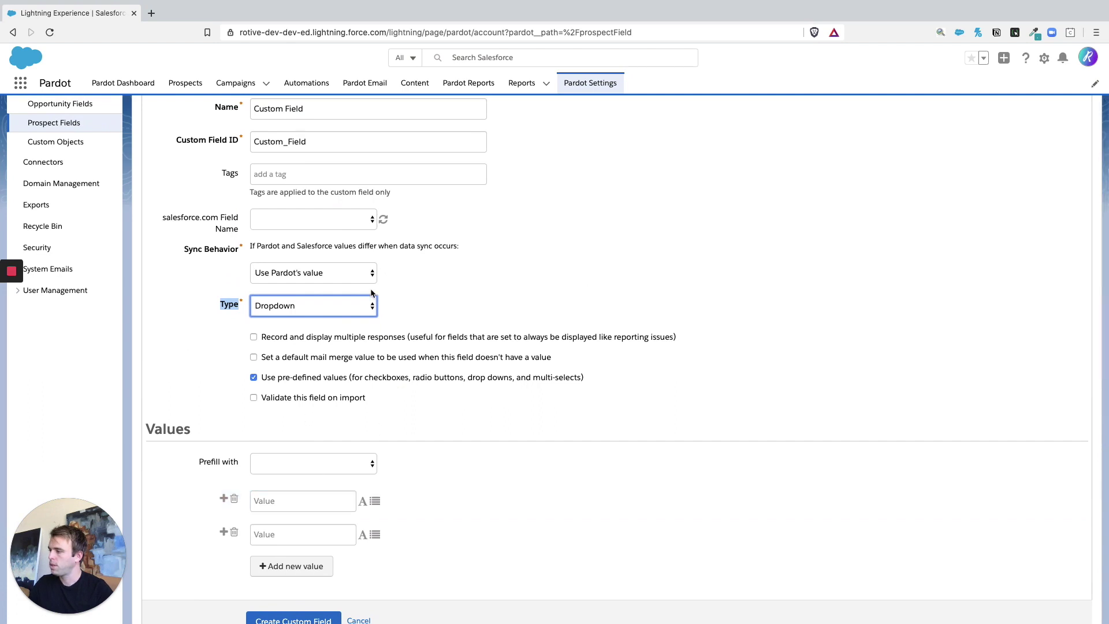
pyautogui.click(335, 305)
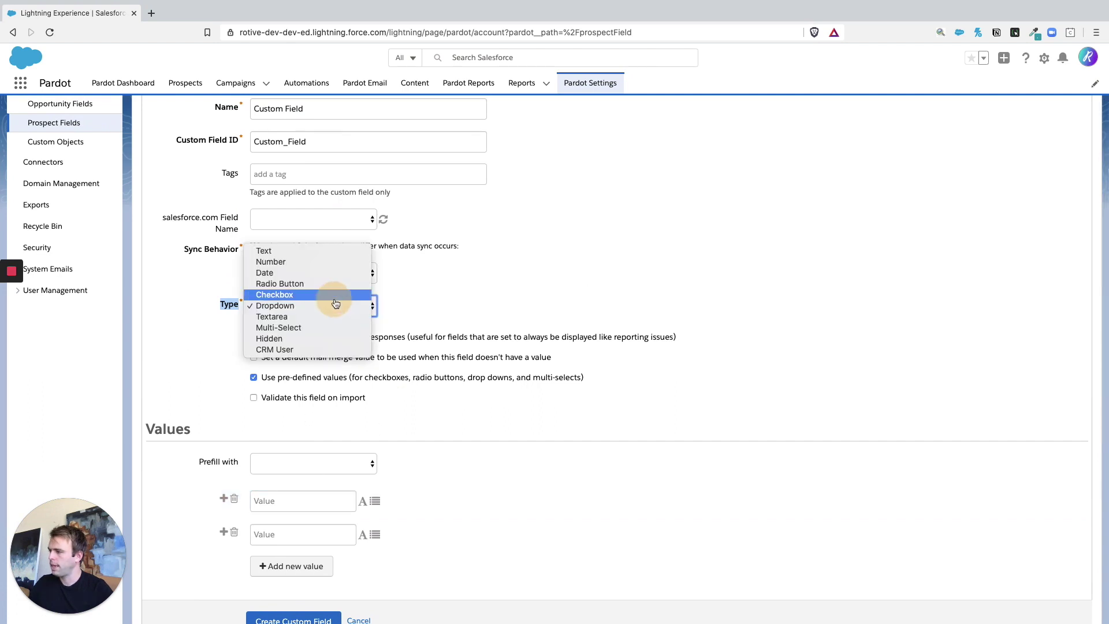
pyautogui.click(326, 253)
pyautogui.scroll(1, 547, 321)
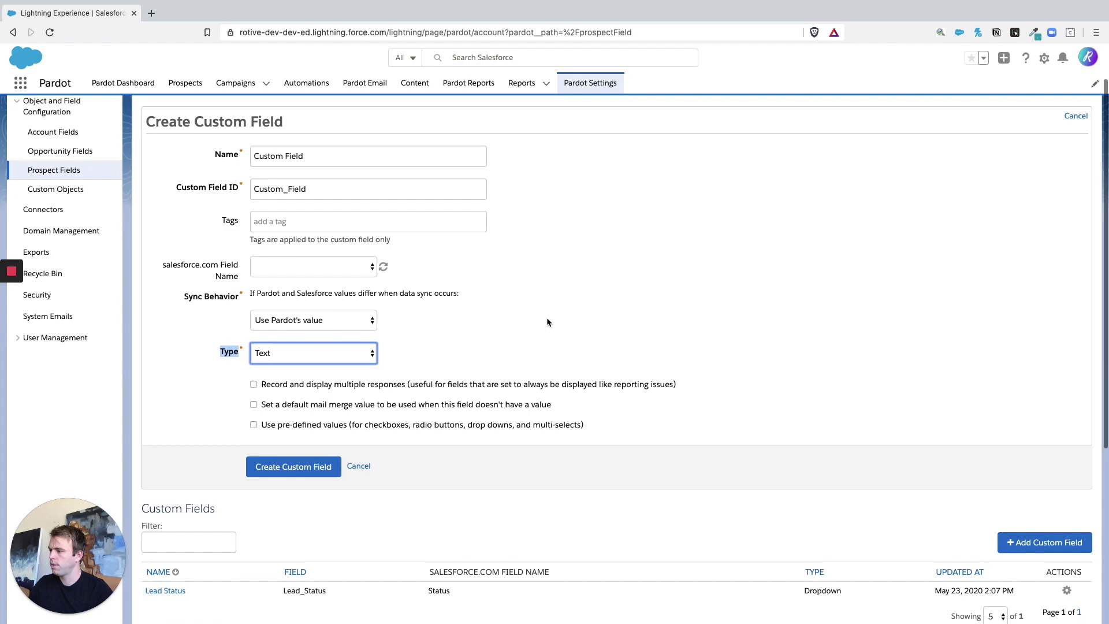
# Step: Save 'Custom Field' as a new Text prospect field
pyautogui.click(295, 466)
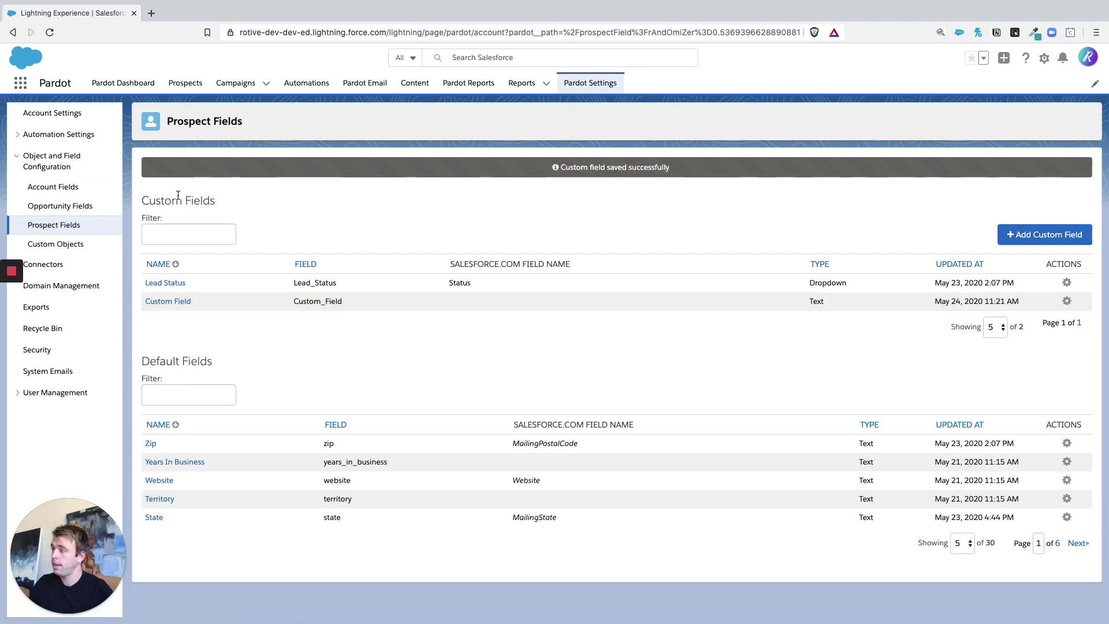
# Step: Go to the All Prospects list of 22 prospects
pyautogui.click(193, 81)
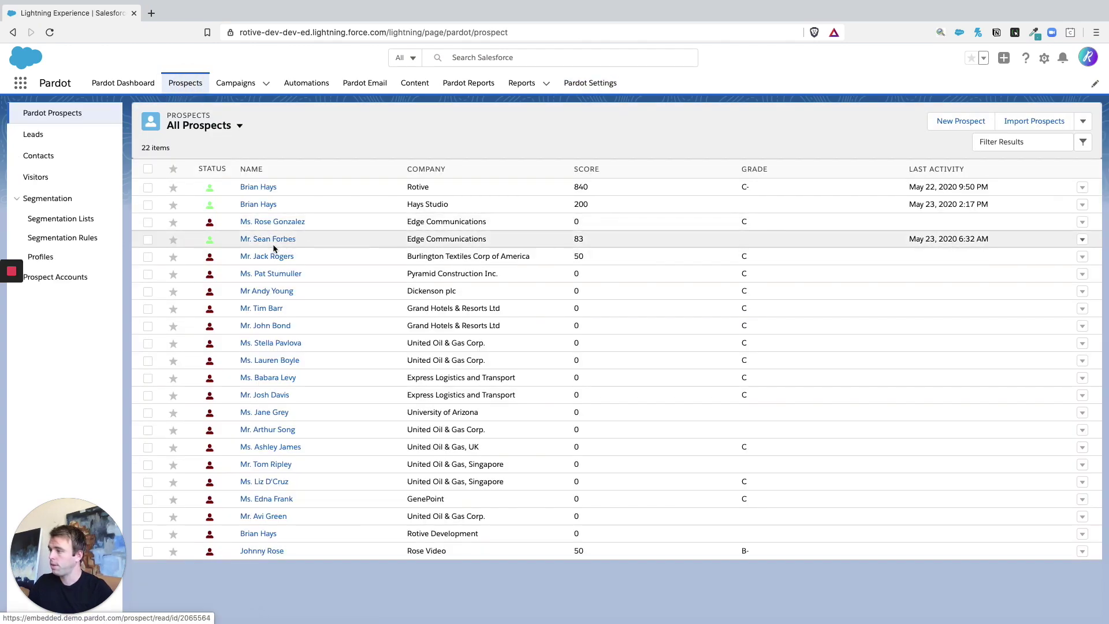
# Step: Open a prospect record and confirm 'Custom Field' is listed under its Custom Fields section
pyautogui.click(273, 242)
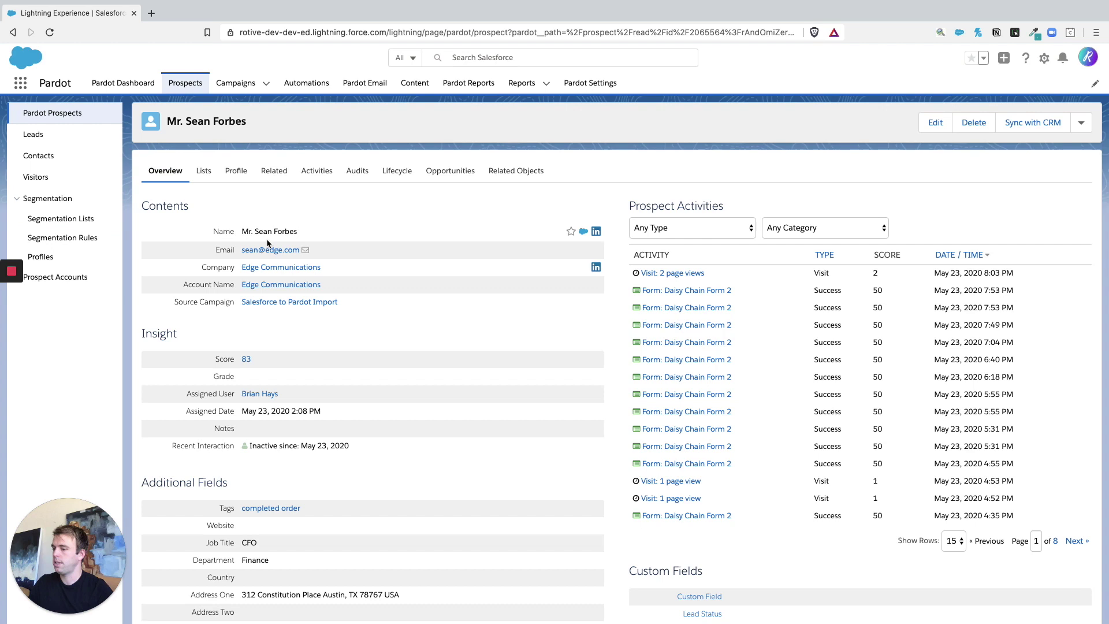
pyautogui.scroll(-4, 397, 383)
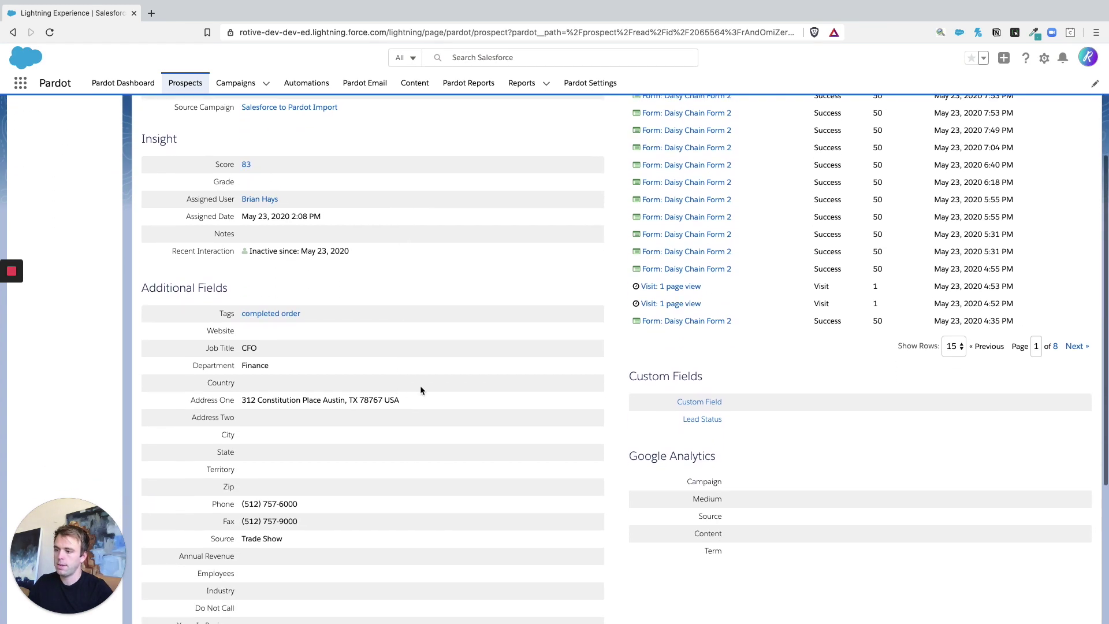
pyautogui.moveTo(622, 376); pyautogui.dragTo(722, 378)
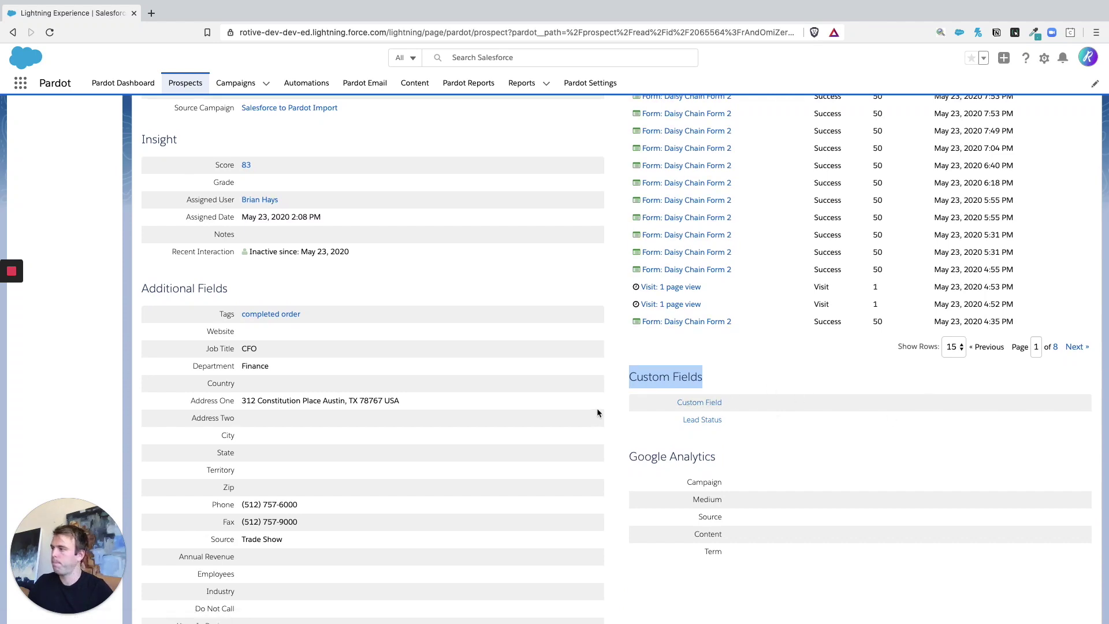
pyautogui.scroll(4, 598, 413)
# Step: Return to Pardot Settings for the Rotive Development account
pyautogui.click(590, 85)
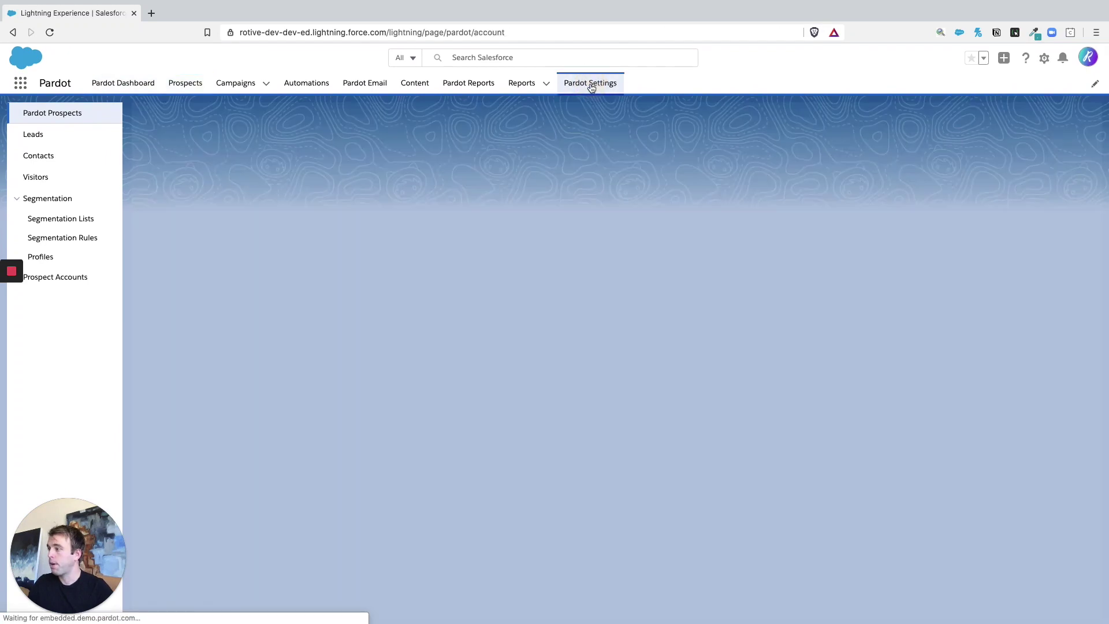